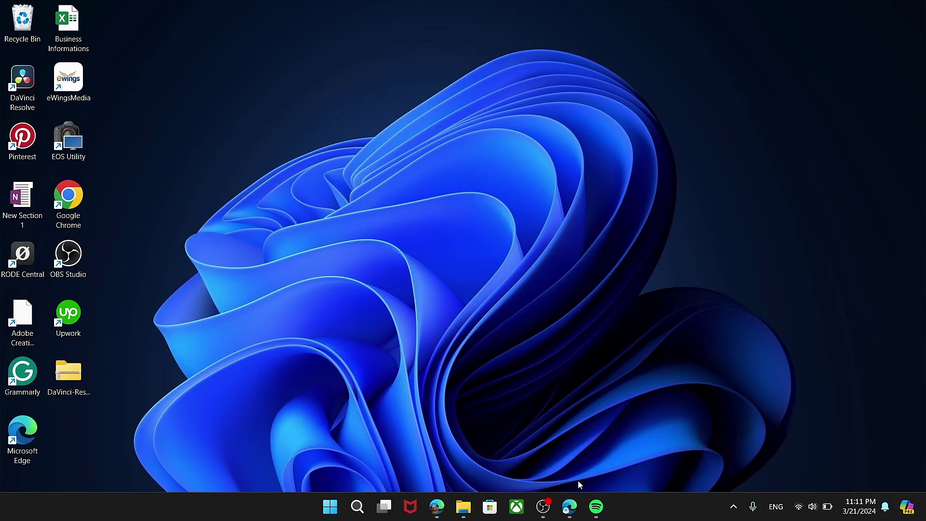
# - Run a Bing search for 'spotify for artists'
pyautogui.click(570, 507)
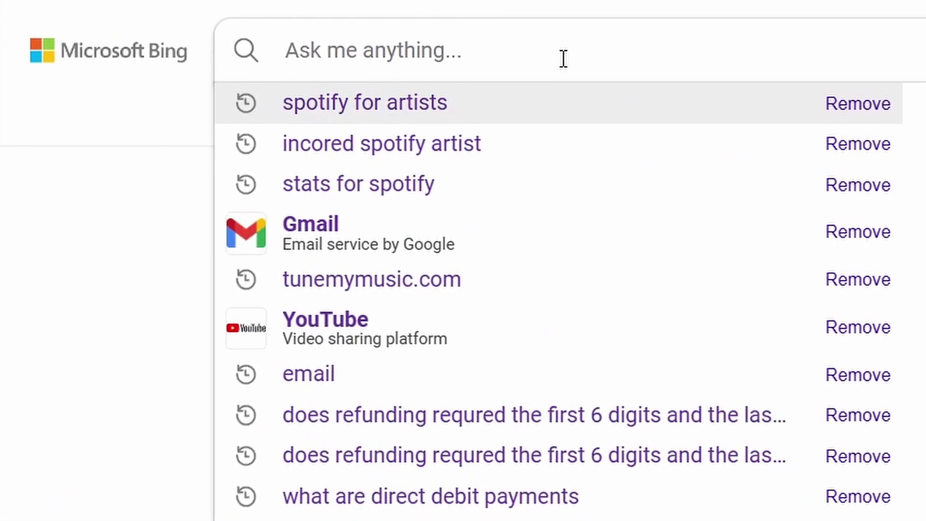
pyautogui.write('spotify for artists')
pyautogui.press('Return')
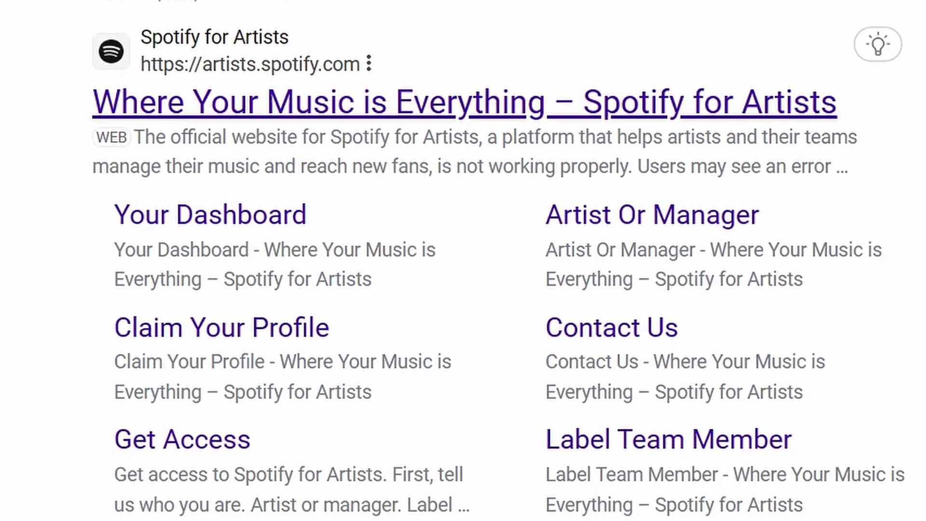
# - Open the official Spotify for Artists site and start its Get access flow
pyautogui.click(494, 104)
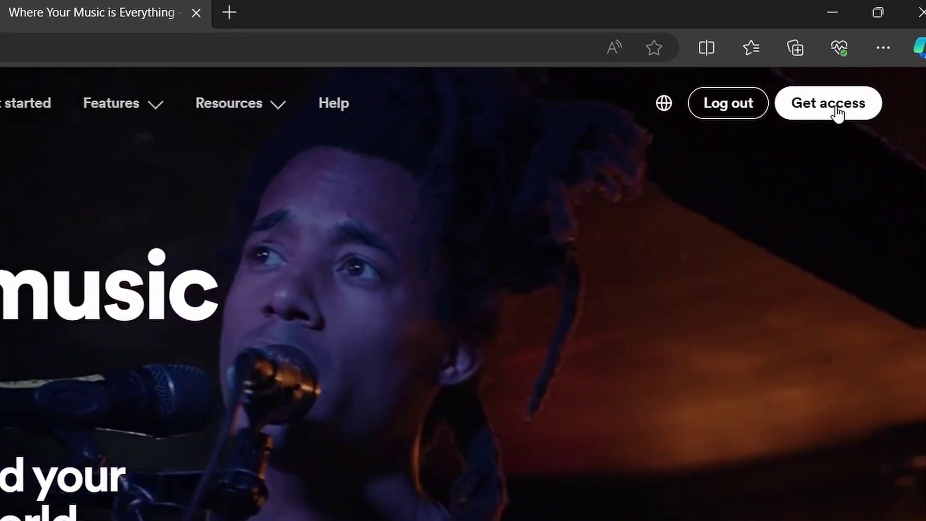
pyautogui.click(838, 110)
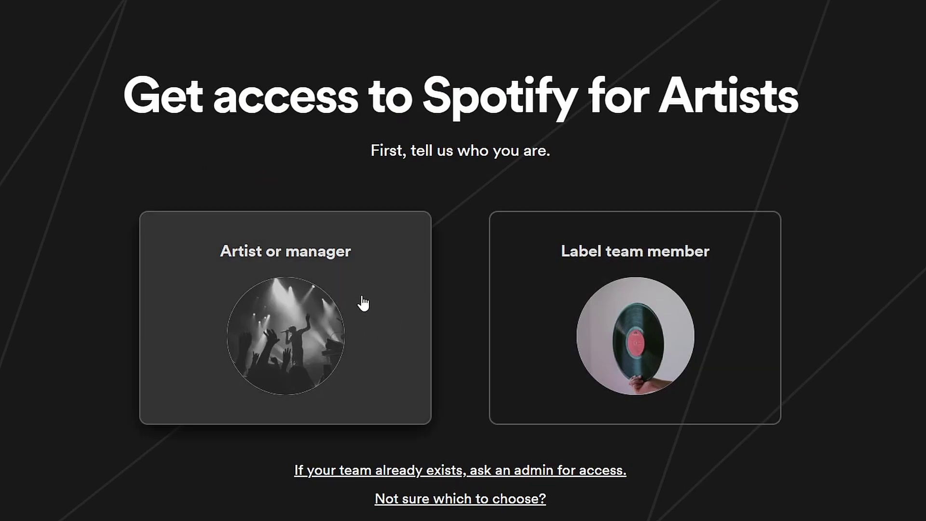
# - Identify as an artist or manager, confirm the Spotify account, and start an artist search
pyautogui.click(365, 304)
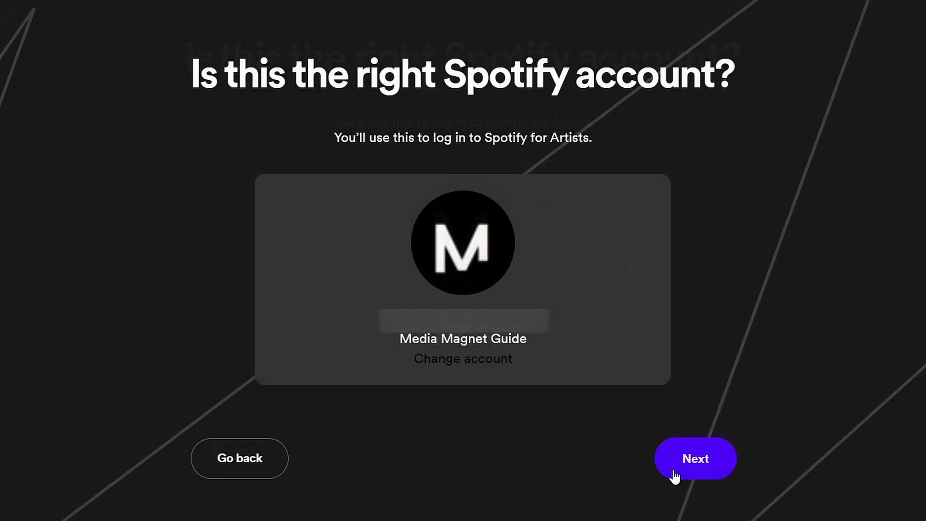
pyautogui.click(675, 472)
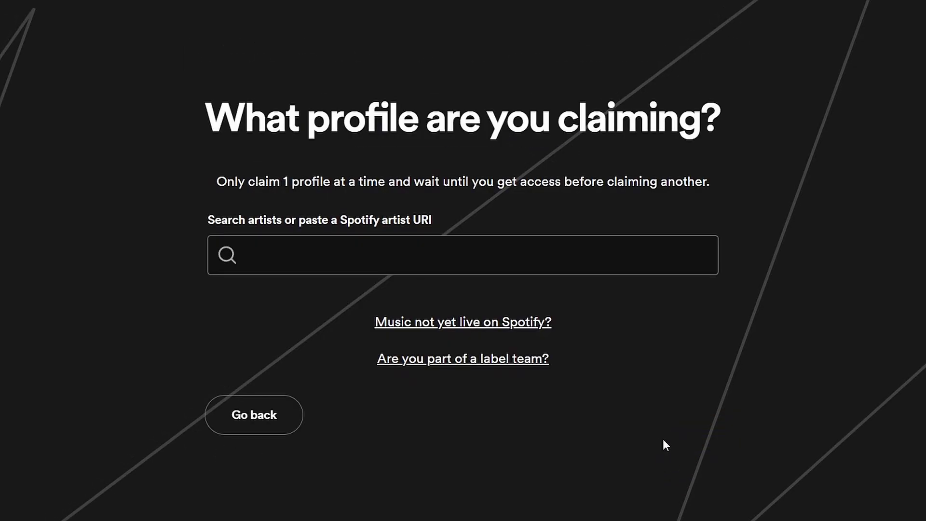
pyautogui.click(590, 264)
pyautogui.write('james bo')
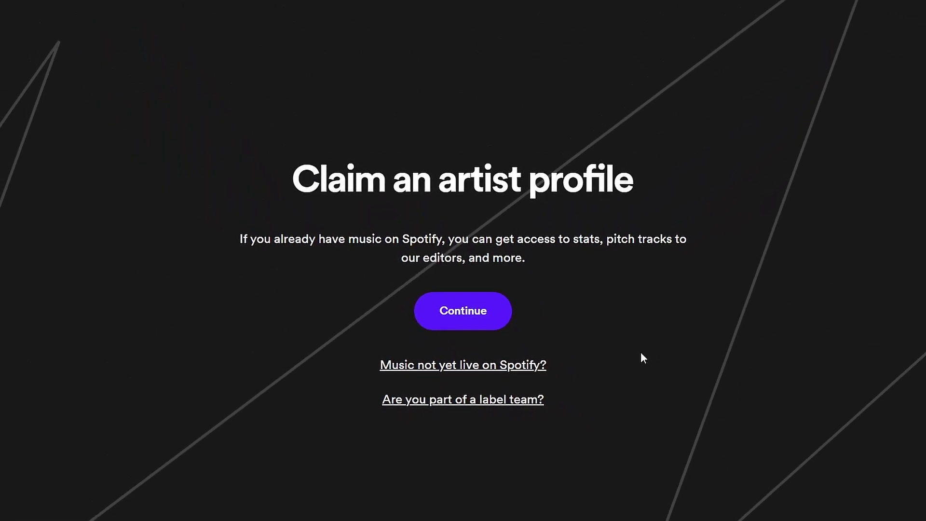
# - Read the 'Music not yet live on Spotify?' help and visit DistroKid's site
pyautogui.click(514, 370)
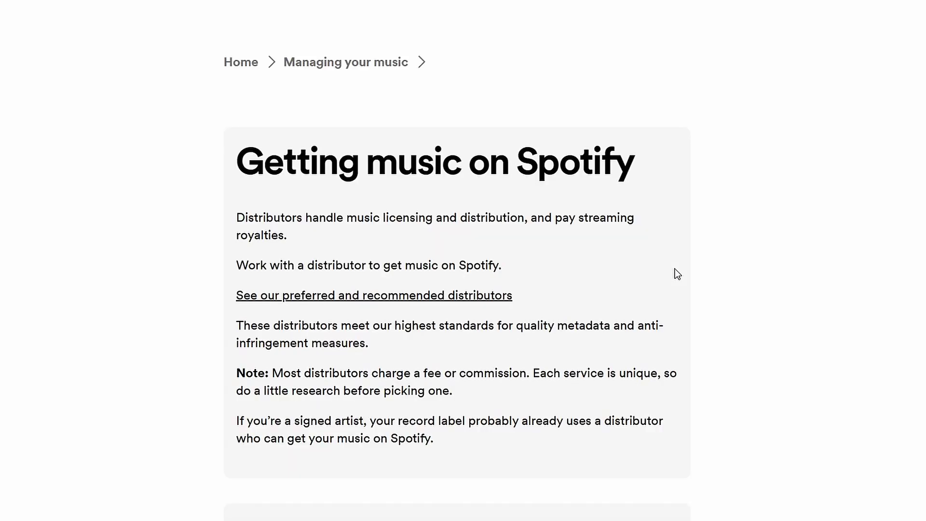
pyautogui.scroll(-2, 753, 274)
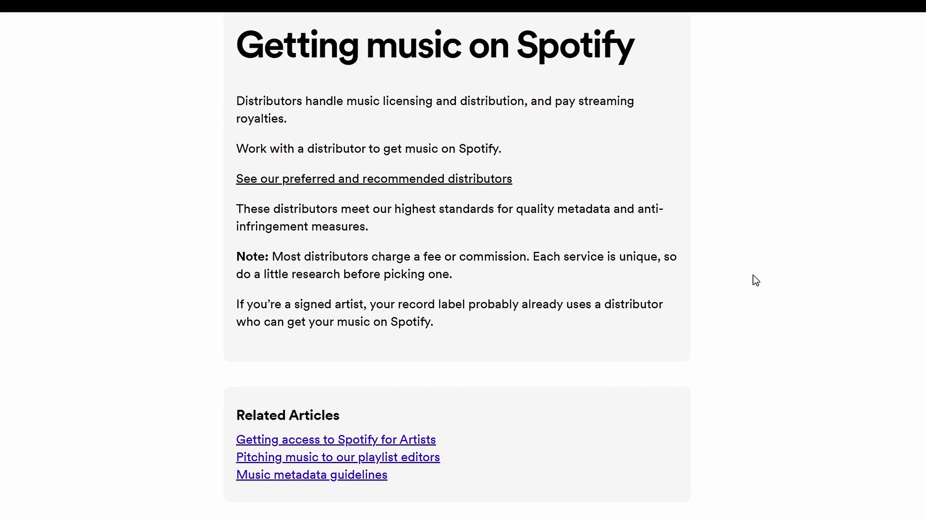
pyautogui.scroll(2, 754, 274)
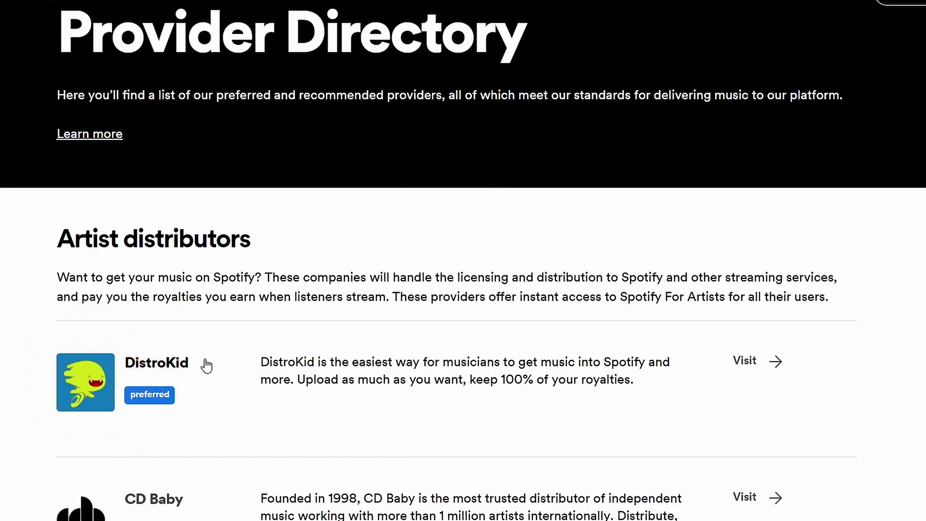
pyautogui.click(776, 368)
pyautogui.scroll(-5, 561, 252)
pyautogui.scroll(-3, 560, 252)
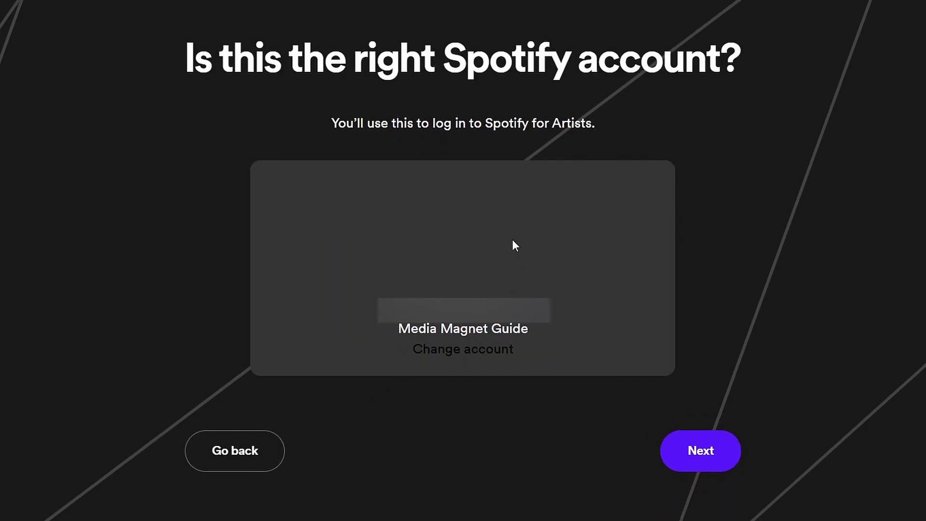
# - Confirm the account, preview artist matches for 'james bond', then dismiss them
pyautogui.click(675, 475)
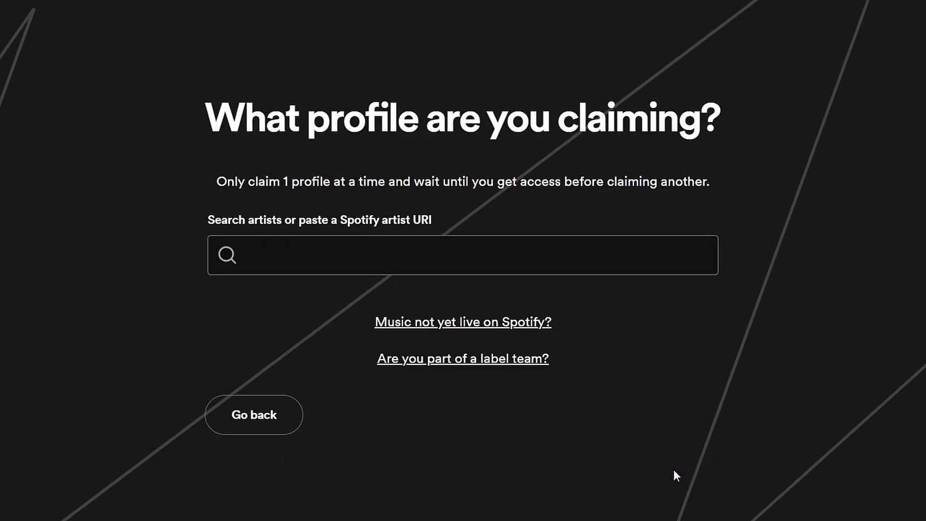
pyautogui.click(331, 255)
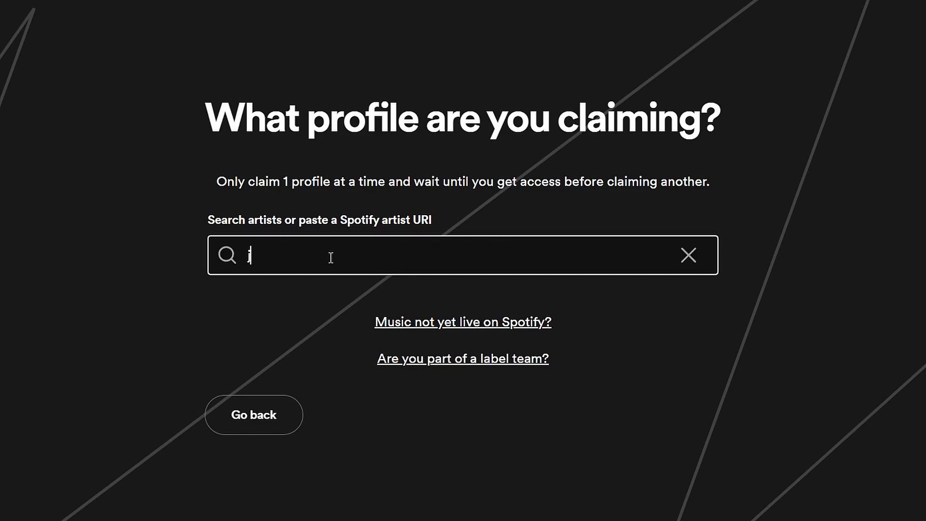
pyautogui.write('james')
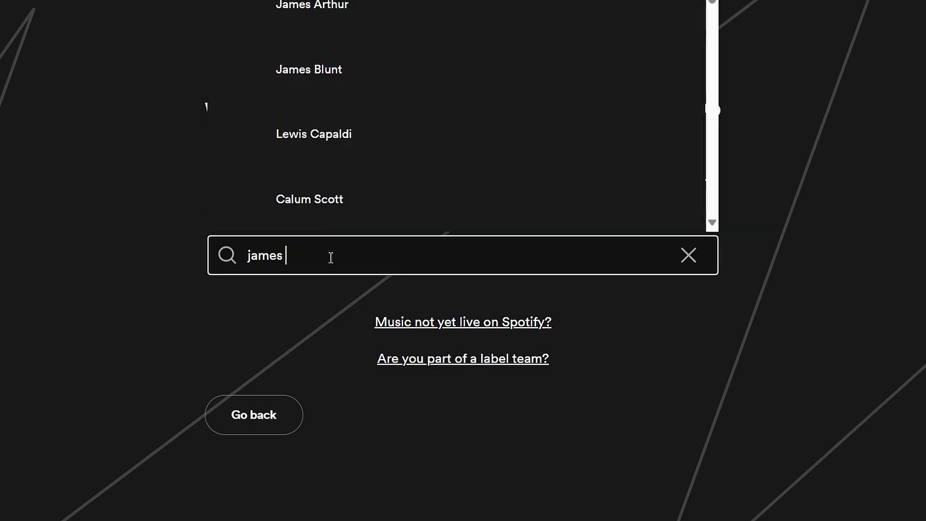
pyautogui.write(' bond')
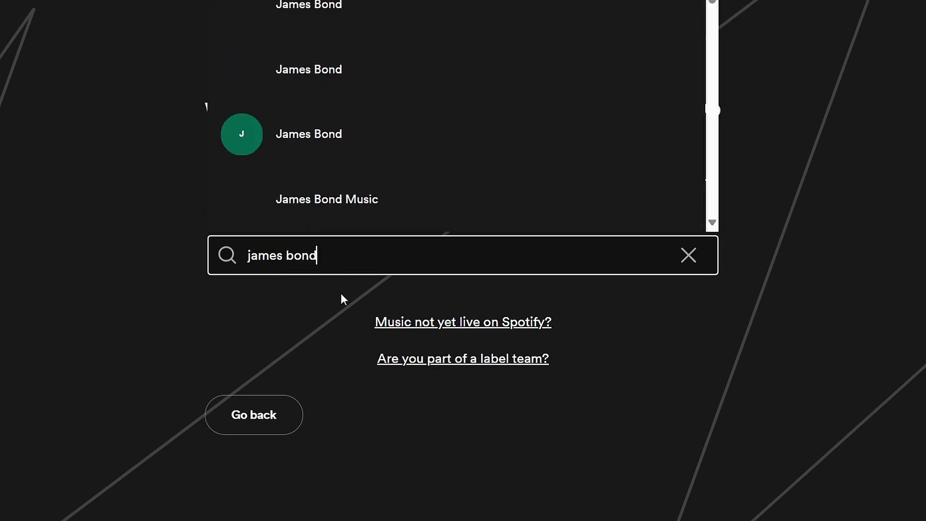
pyautogui.click(318, 137)
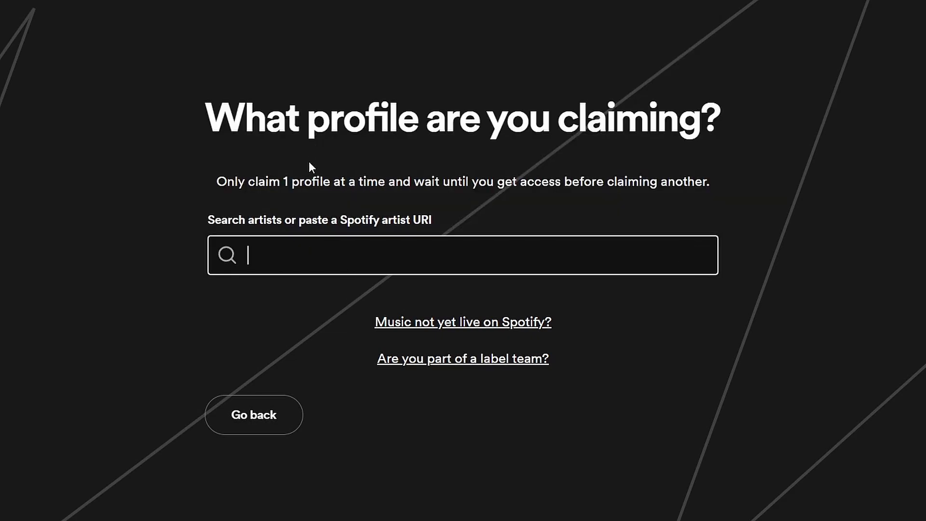